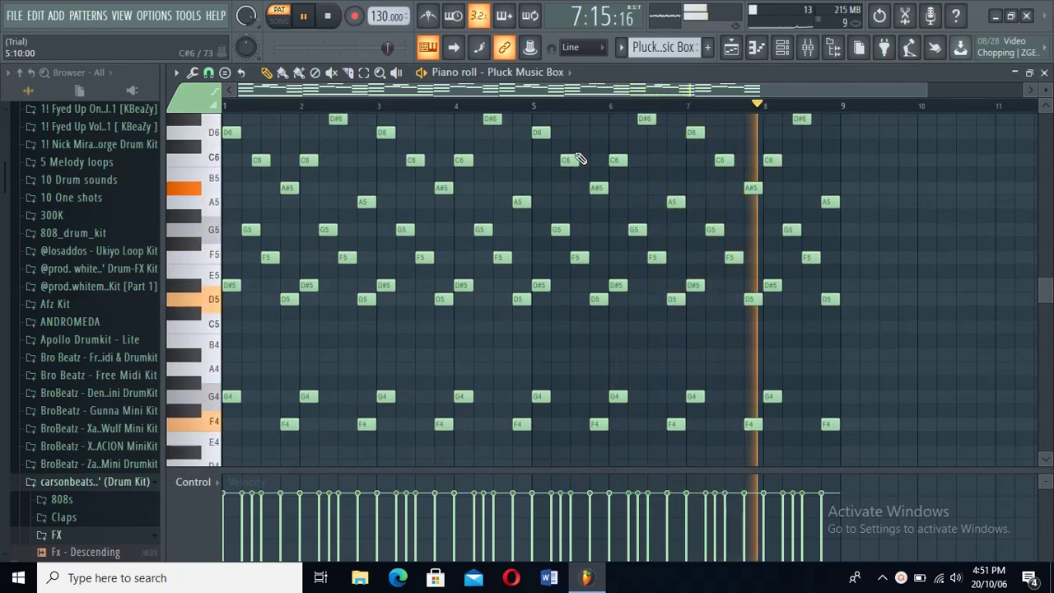
# Stop the Pluck Music Box pattern, and audition the [KBeaZy] synth - avenue pattern in the piano roll
pyautogui.press('space')
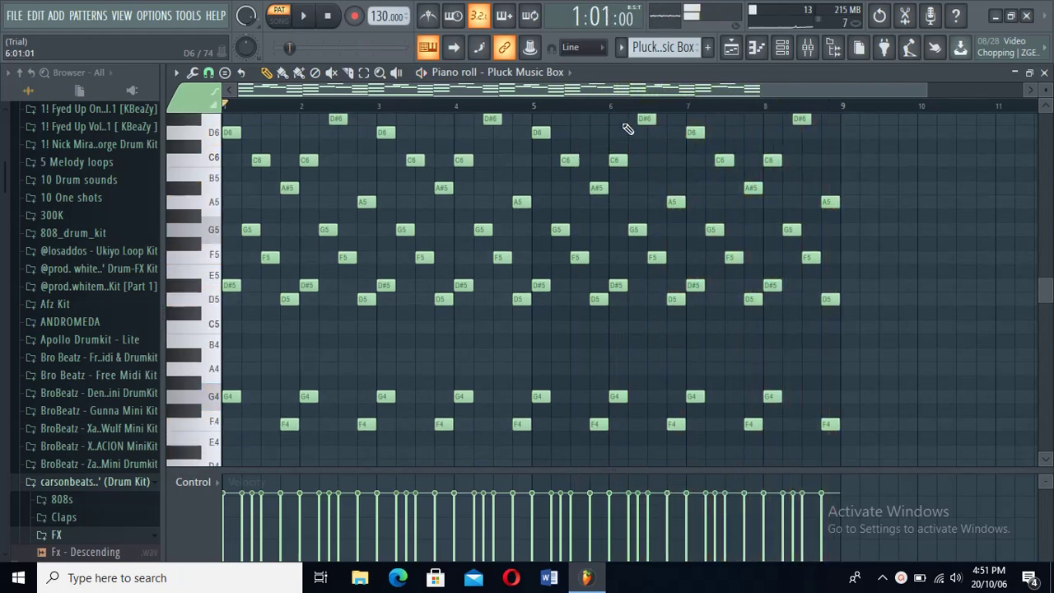
pyautogui.click(730, 49)
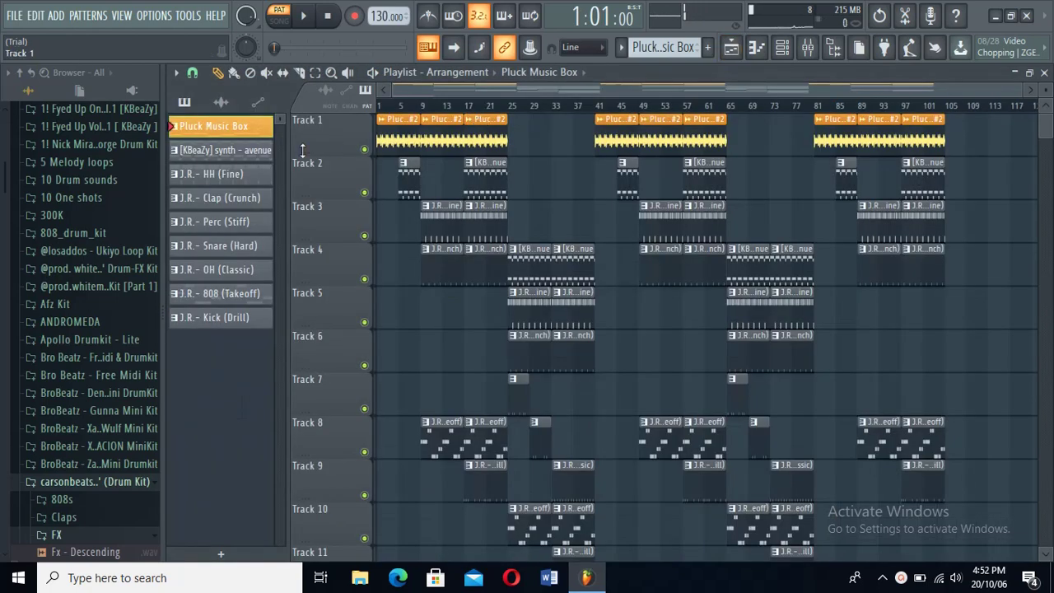
pyautogui.click(241, 150)
pyautogui.press('F7')
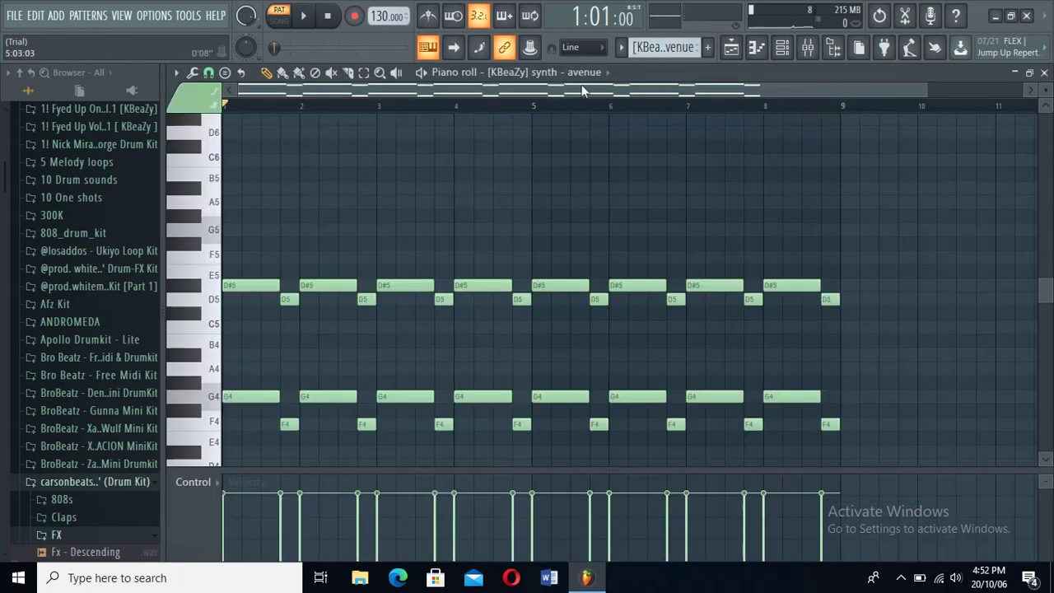
pyautogui.press('space')
pyautogui.scroll(-2, 583, 169)
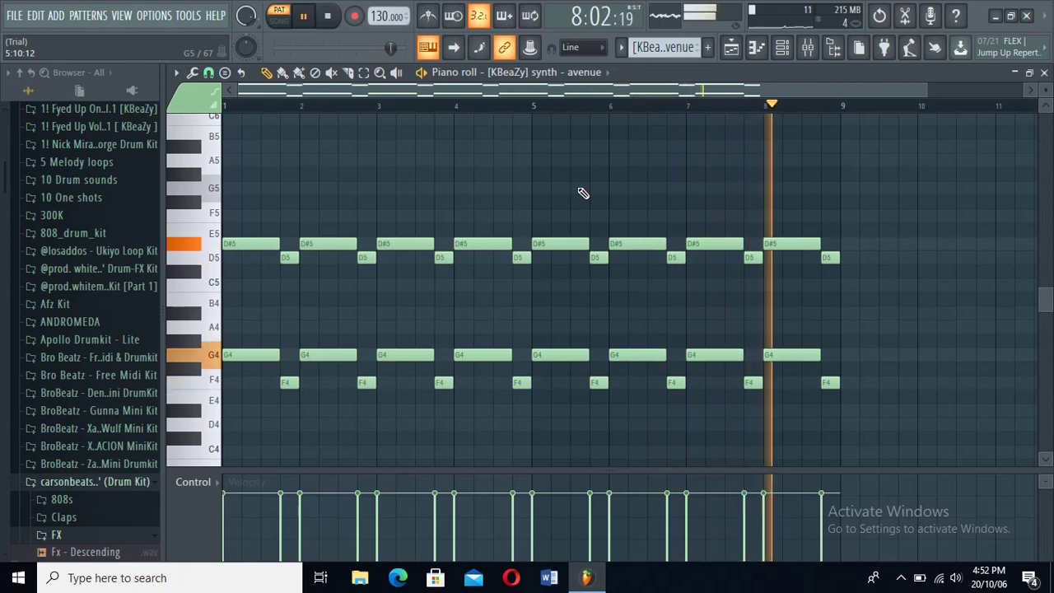
pyautogui.press('space')
# Open the J.R.- HH (Fine) hi-hat pattern in the piano roll and play it for a few bars
pyautogui.click(731, 48)
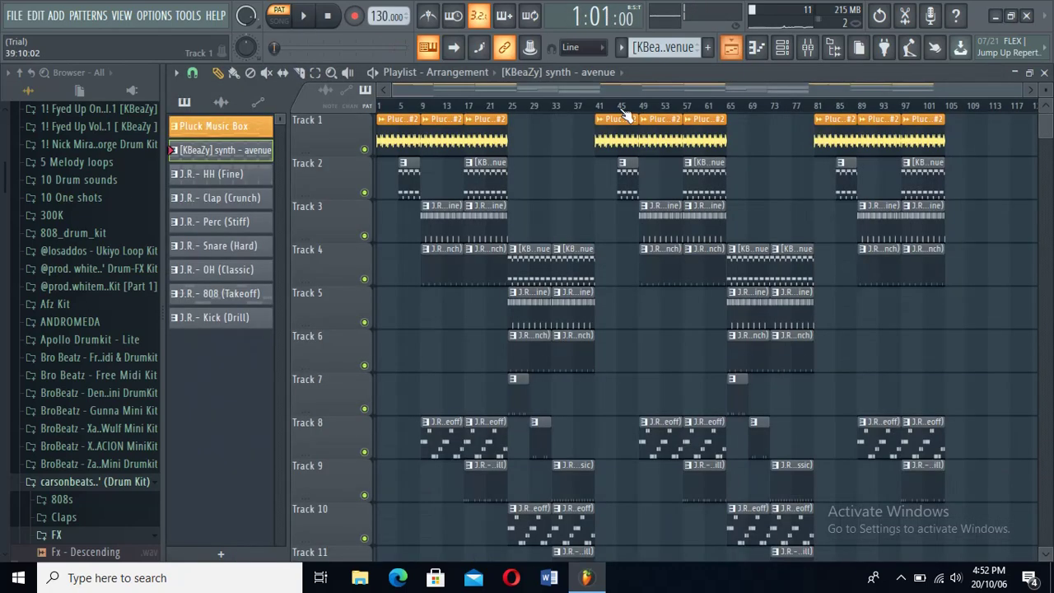
pyautogui.click(259, 177)
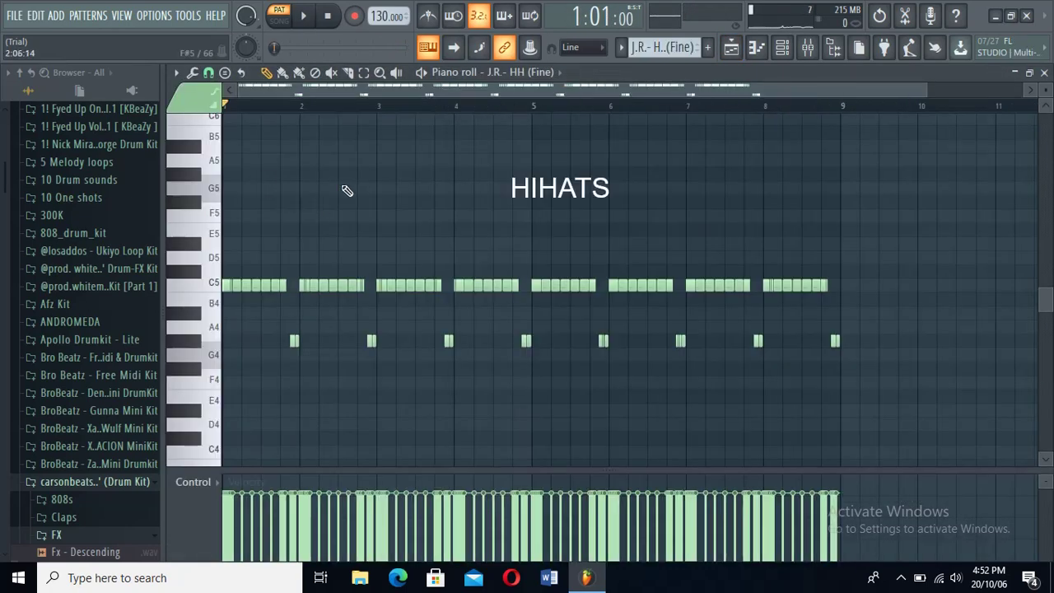
pyautogui.press('space')
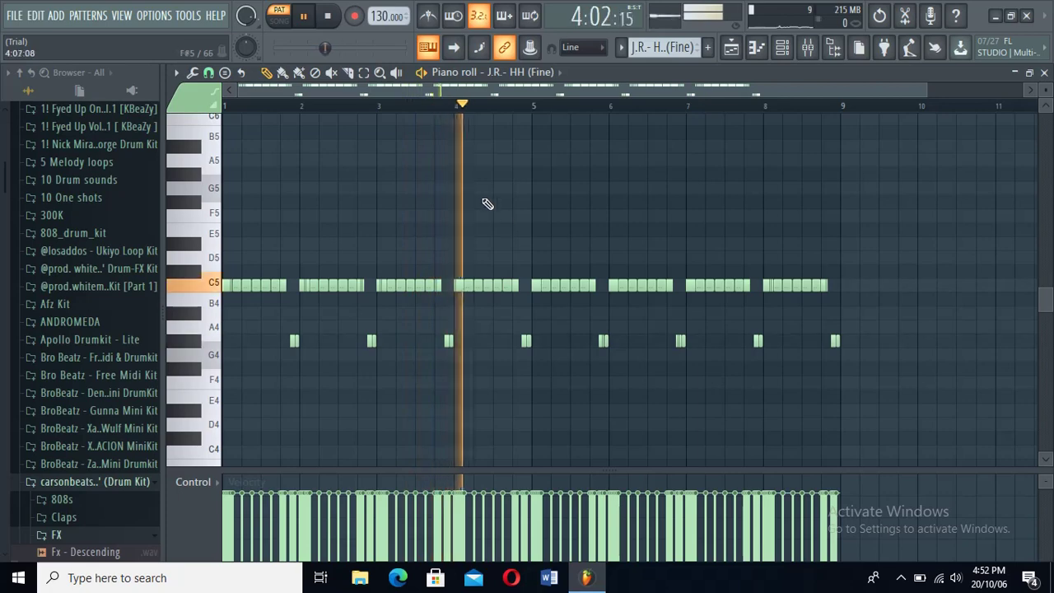
pyautogui.press('space')
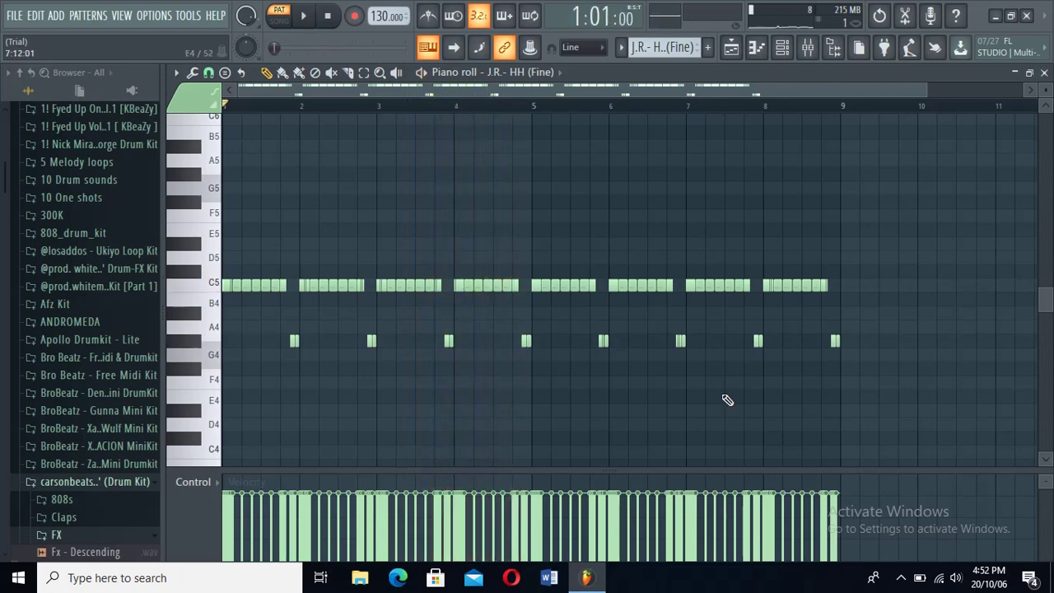
# Open the J.R.- Clap (Crunch) pattern's notes and audition the clap rhythm
pyautogui.click(731, 48)
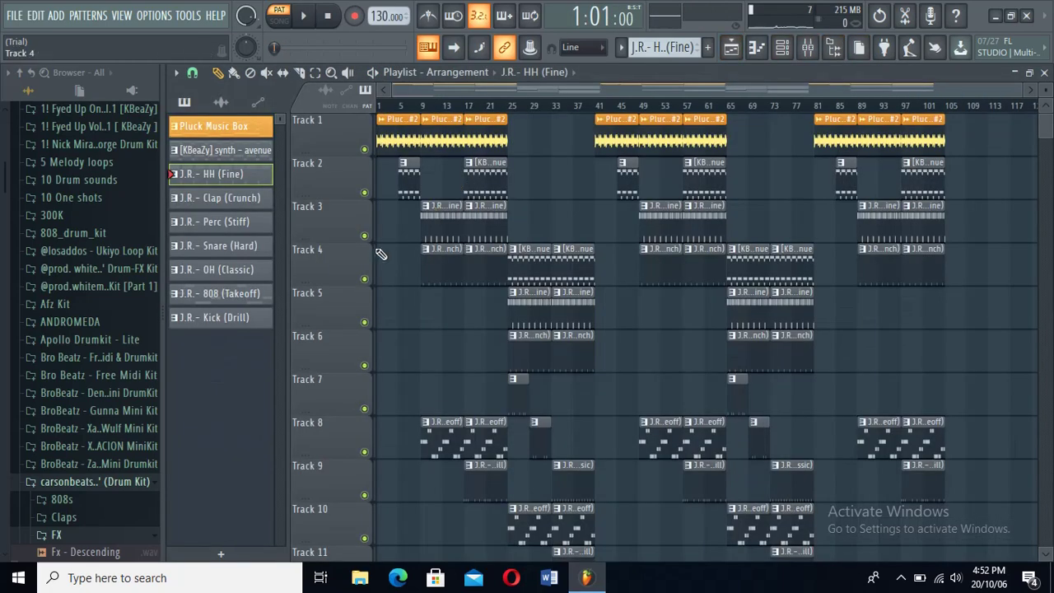
pyautogui.click(259, 202)
pyautogui.press('space')
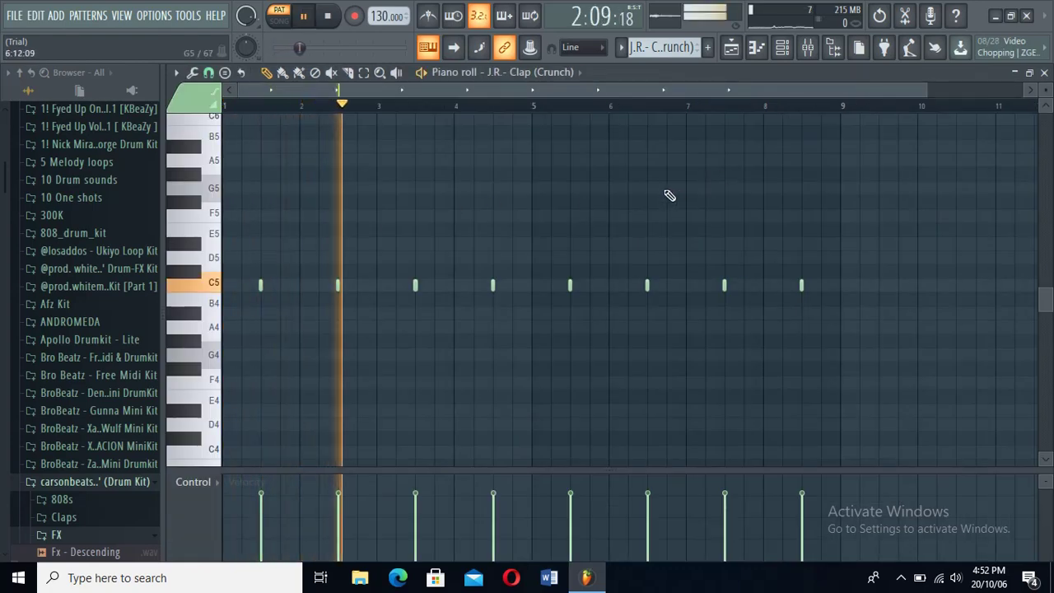
pyautogui.press('space')
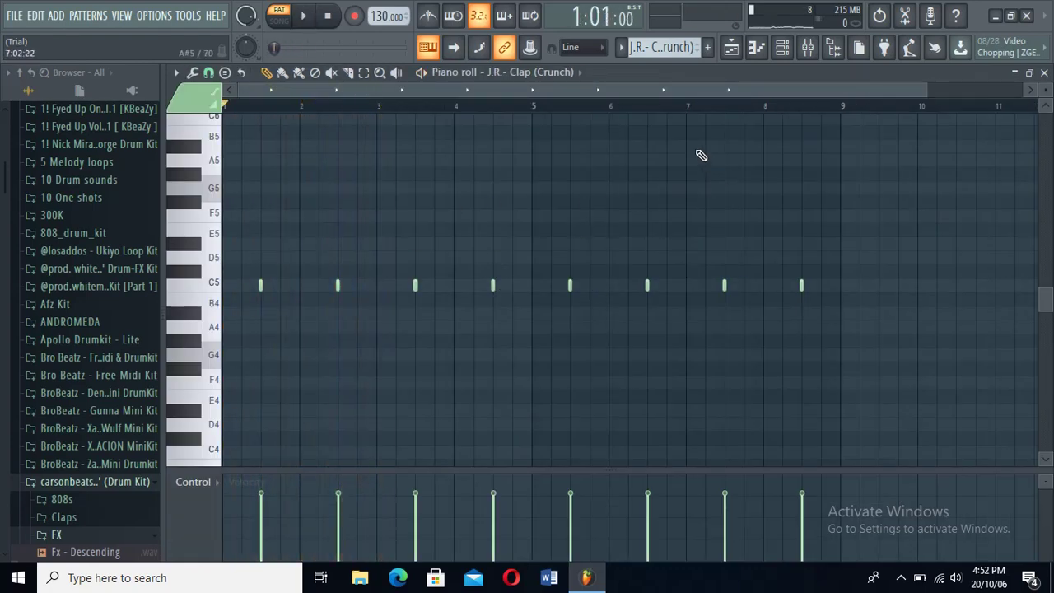
# Open the J.R.- Perc (Stiff) pattern in the piano roll and listen to its percussion hits
pyautogui.click(738, 48)
pyautogui.doubleClick(231, 223)
pyautogui.press('space')
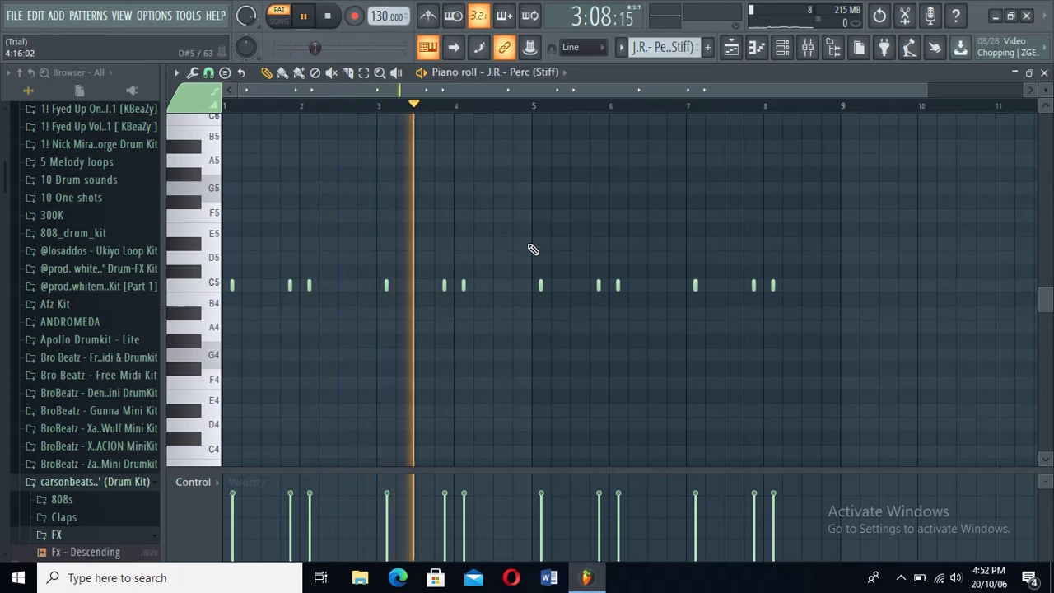
pyautogui.press('space')
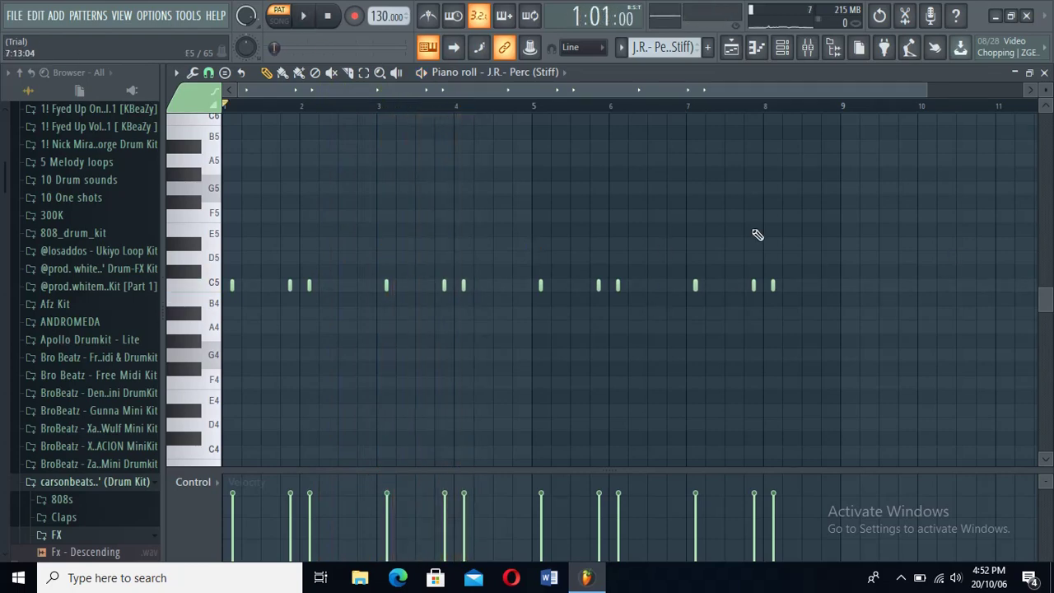
# Show the notes of the J.R.- Snare (Hard) pattern in the piano roll and play them back
pyautogui.click(730, 53)
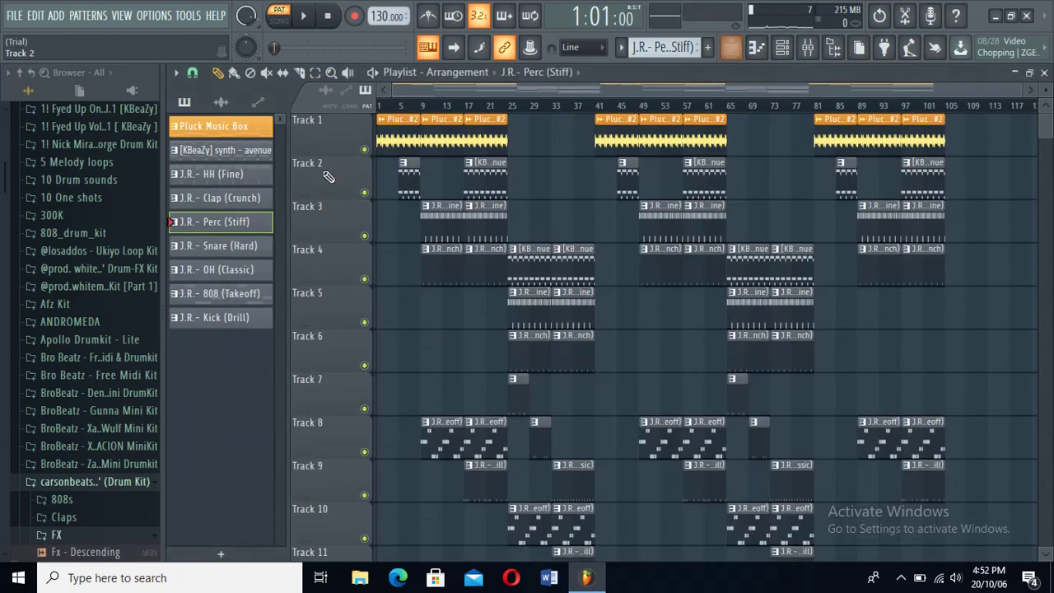
pyautogui.click(237, 246)
pyautogui.press('F7')
pyautogui.press('space')
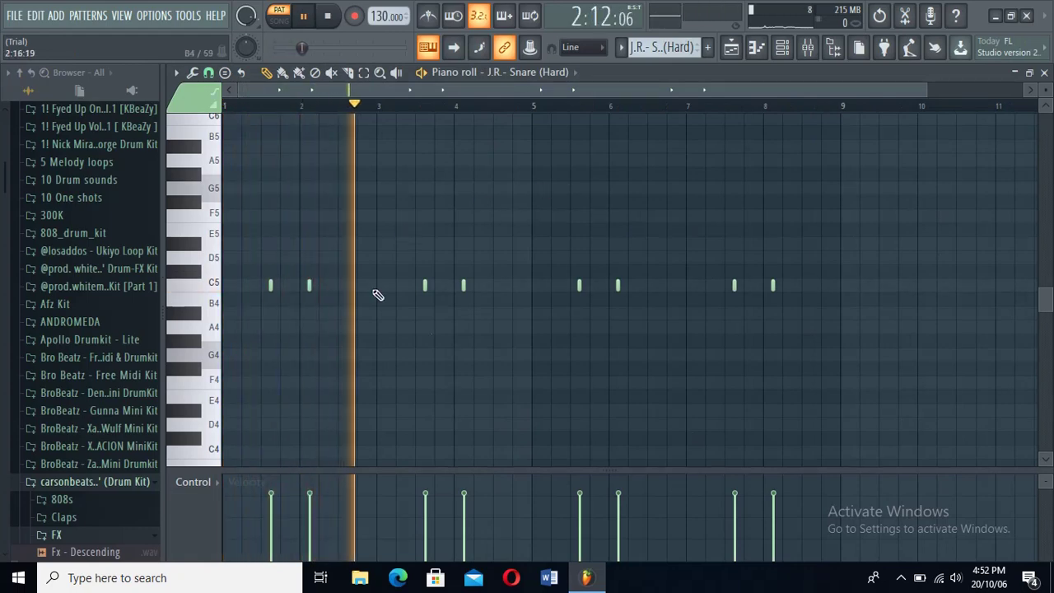
pyautogui.press('space')
# Open the J.R.- OH (Classic) open-hat pattern in the piano roll and audition it
pyautogui.click(736, 48)
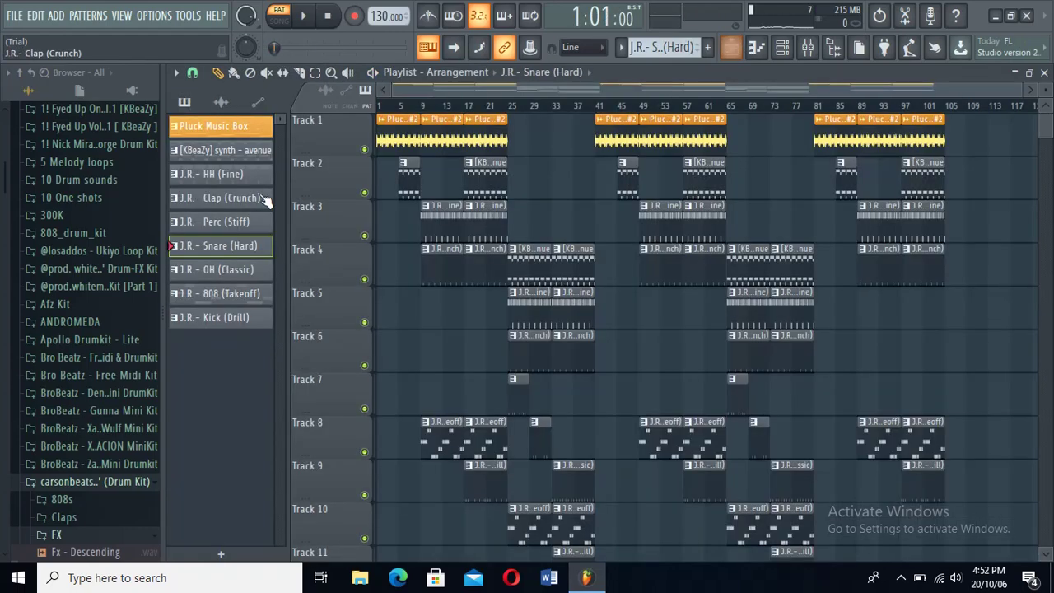
pyautogui.doubleClick(191, 272)
pyautogui.press('space')
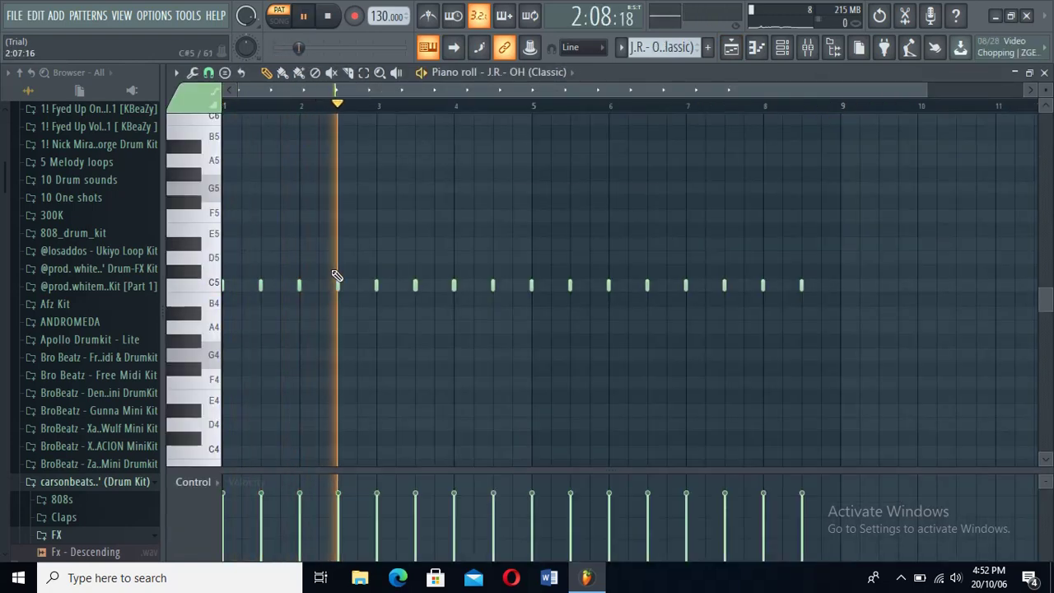
pyautogui.press('space')
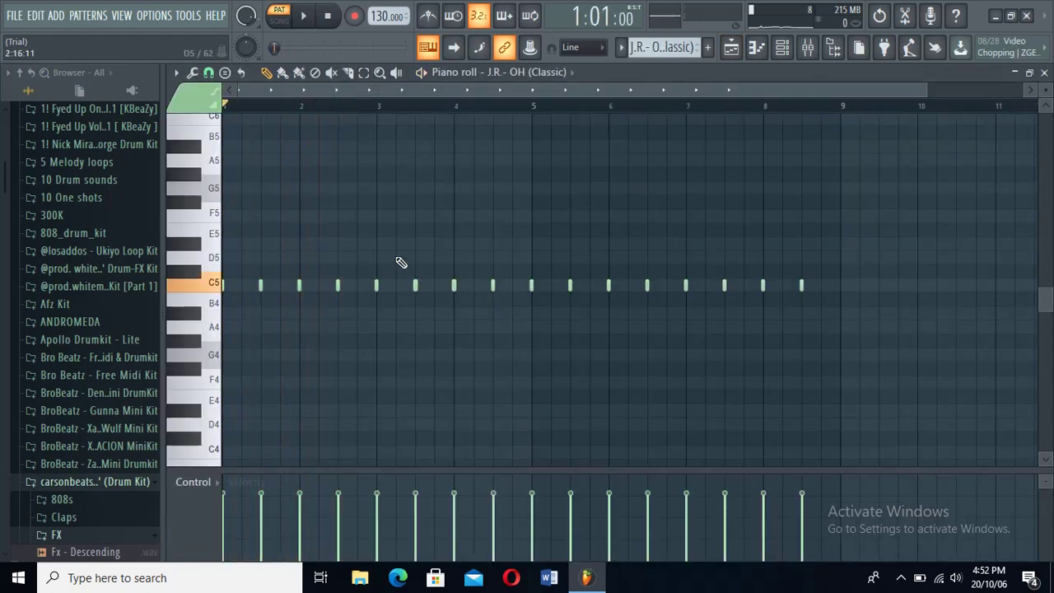
# Open the J.R.- 808 (Takeoff) pattern in the piano roll and play its bass line through all eight bars
pyautogui.click(736, 57)
pyautogui.doubleClick(228, 302)
pyautogui.press('space')
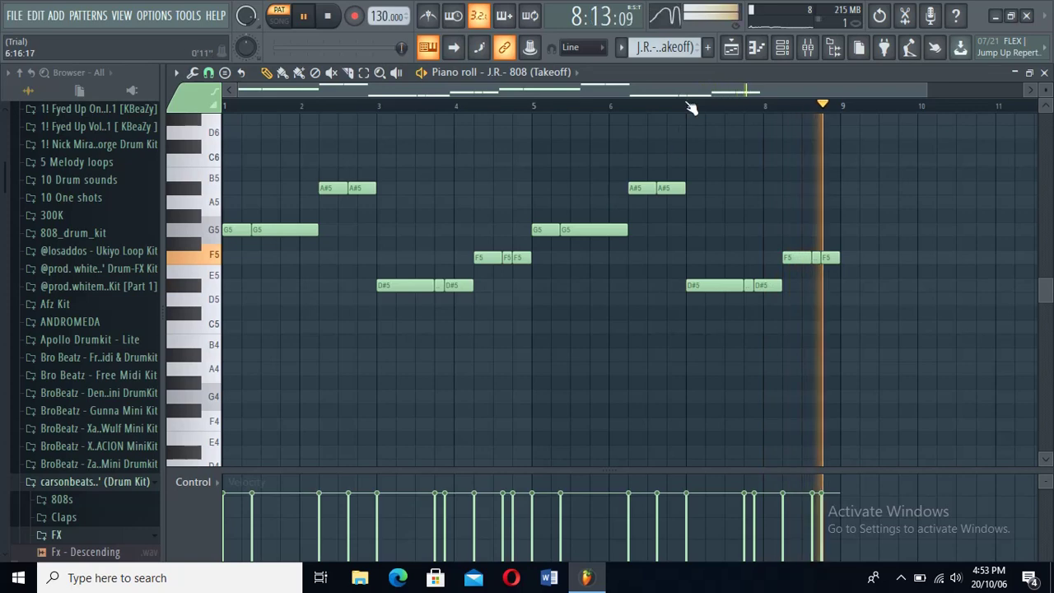
pyautogui.press('space')
# Open the J.R.- Kick (Drill) pattern from the playlist and start playing it
pyautogui.click(732, 47)
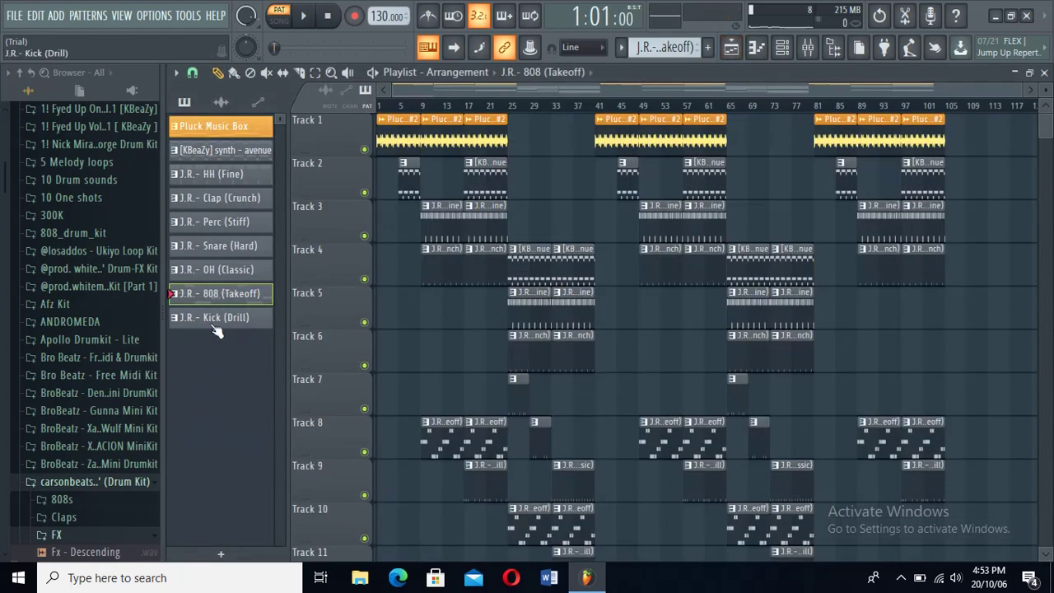
pyautogui.doubleClick(215, 320)
pyautogui.press('space')
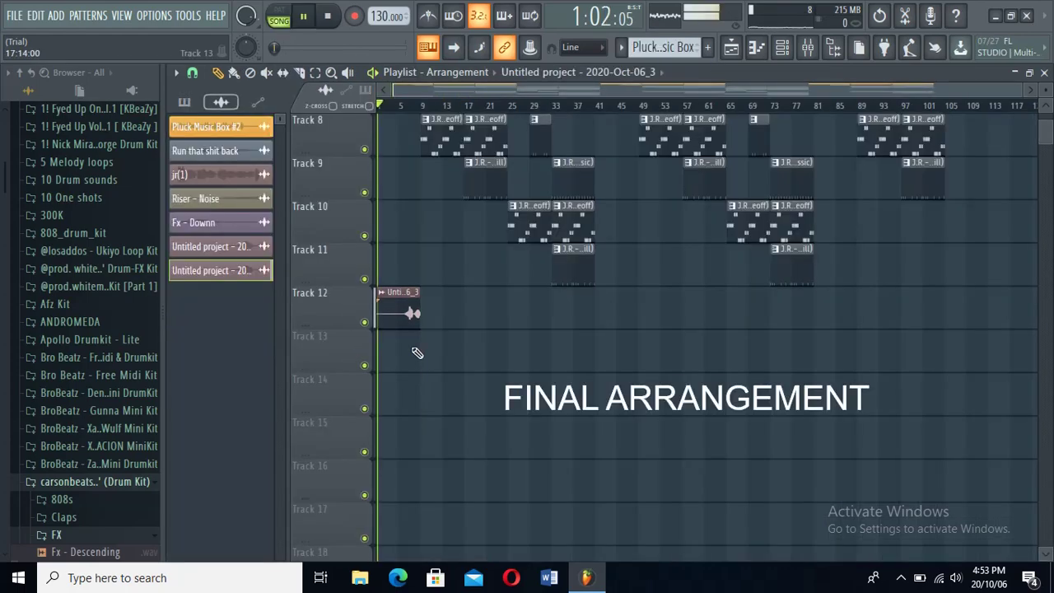
# Play the full playlist arrangement in song mode with the tracks shrunk to fit the view, stopping near bar 104
pyautogui.scroll(7, 418, 352)
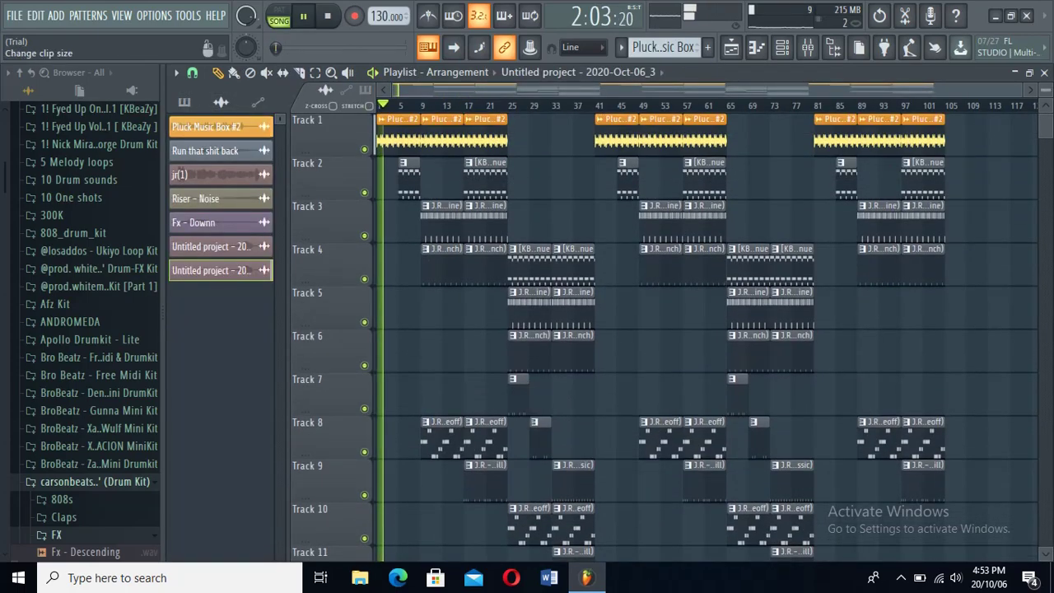
pyautogui.moveTo(1045, 105); pyautogui.dragTo(1045, 128)
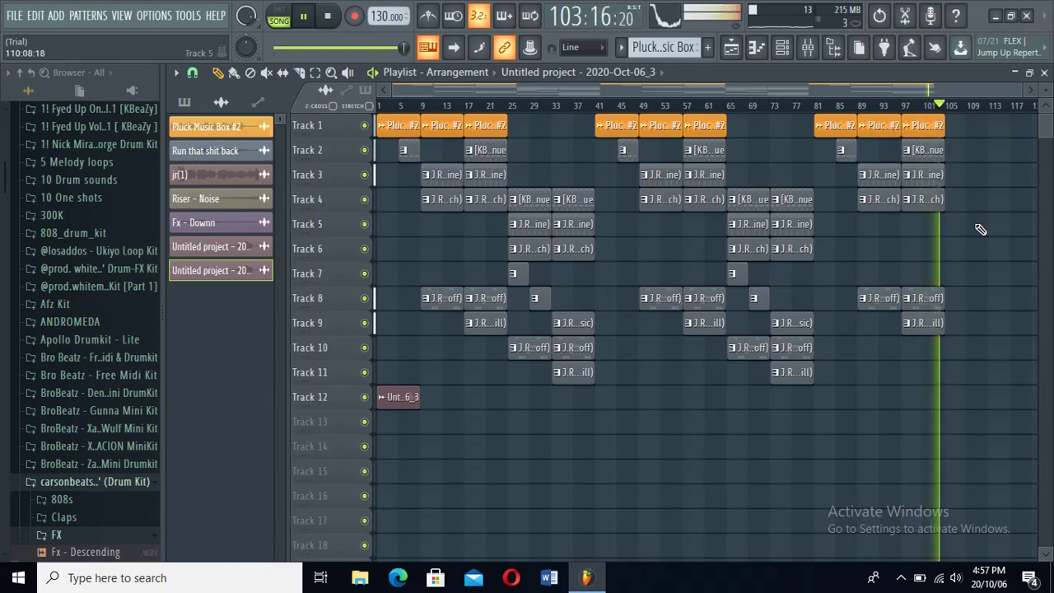
pyautogui.press('space')
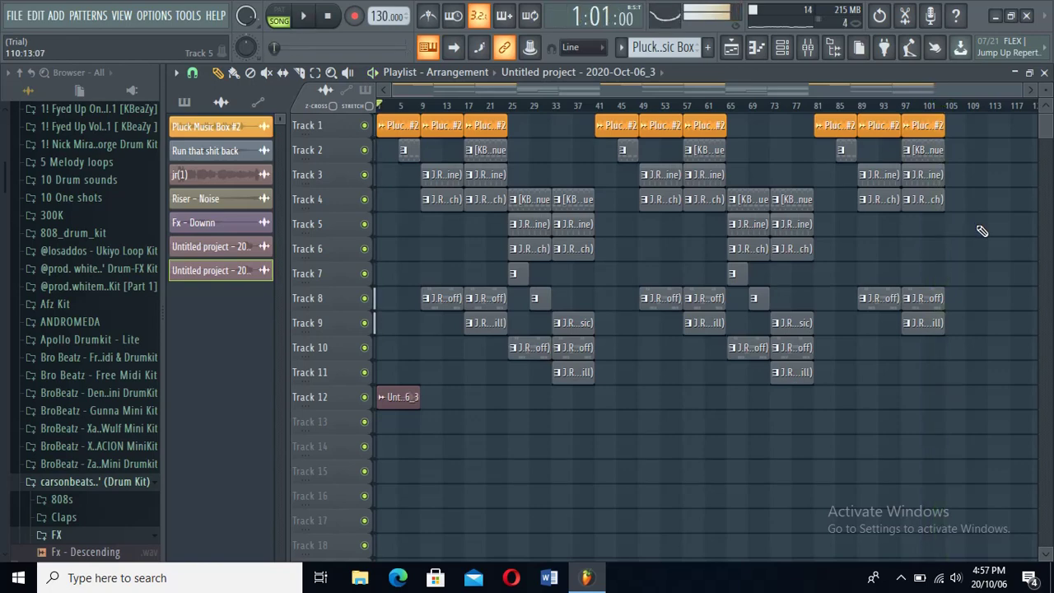